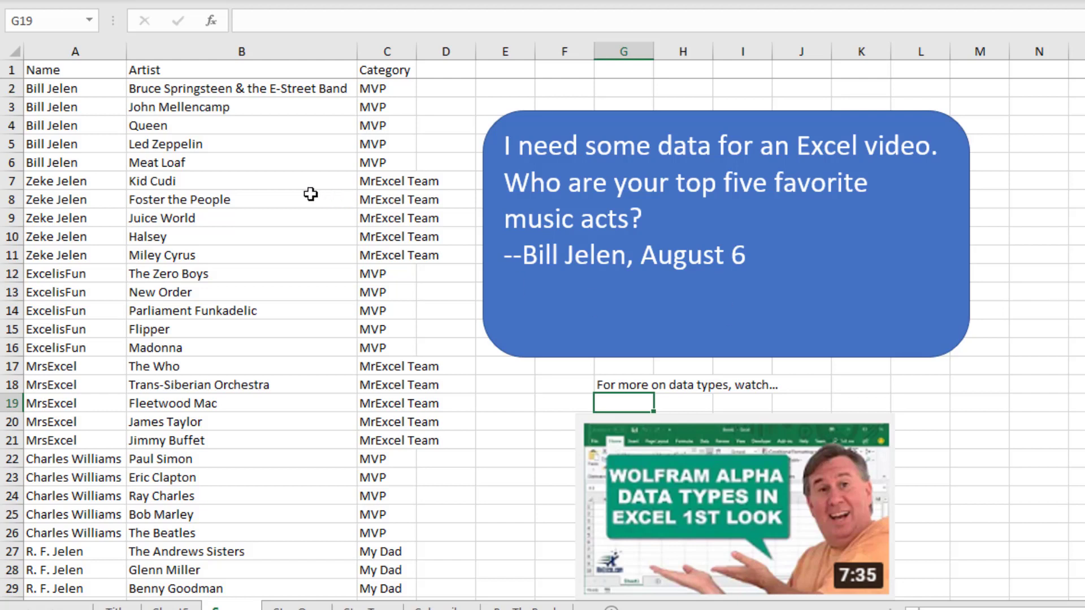
Look over the artist list, then select the first two artist cells, B2:B3.
scroll(269, 218, down, 11)
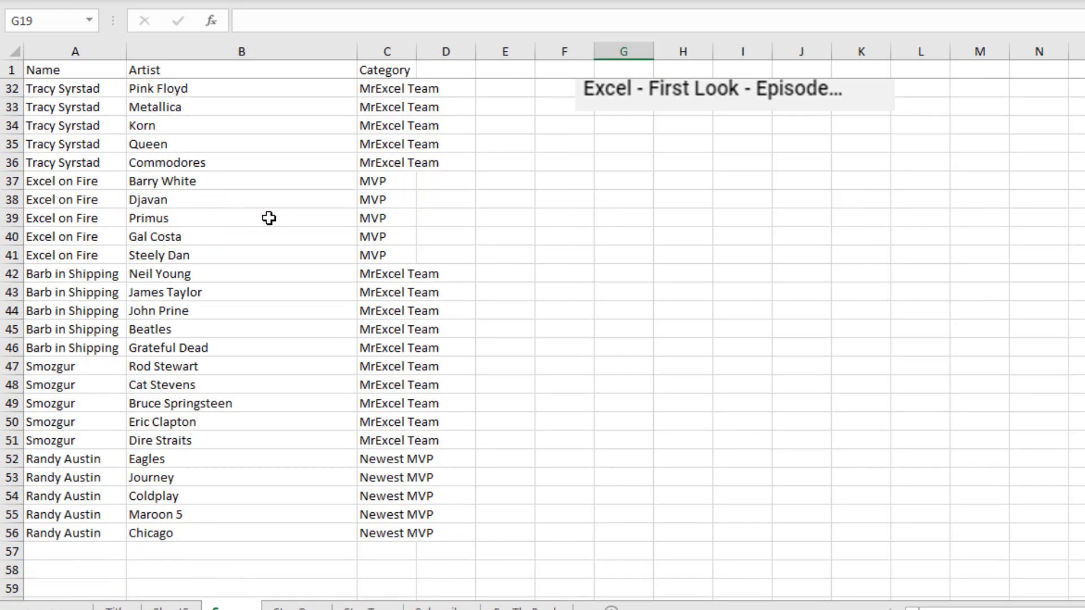
scroll(269, 218, down, 1)
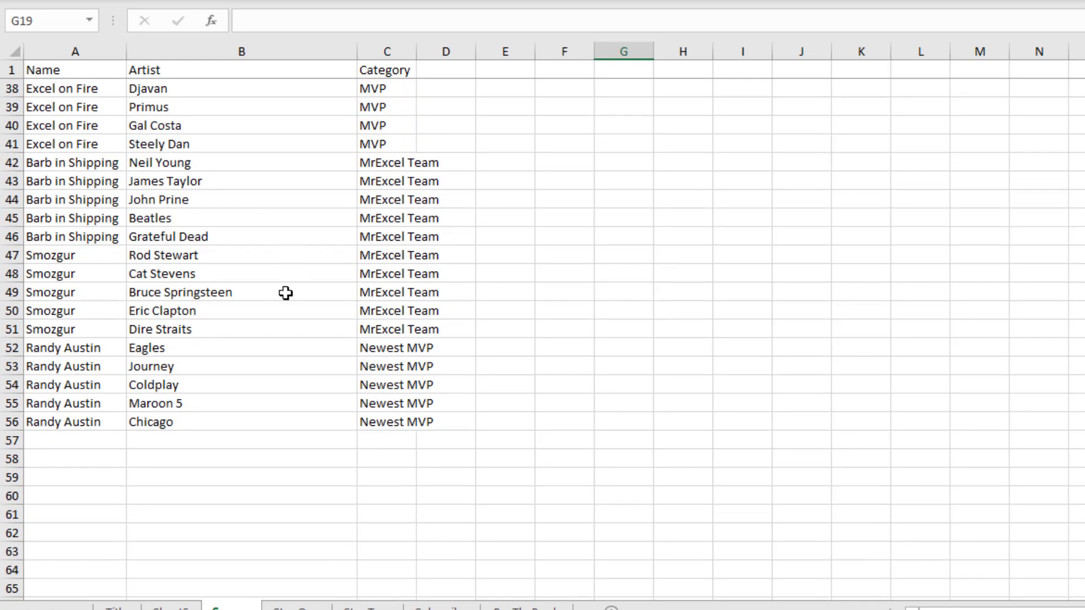
scroll(271, 304, up, 12)
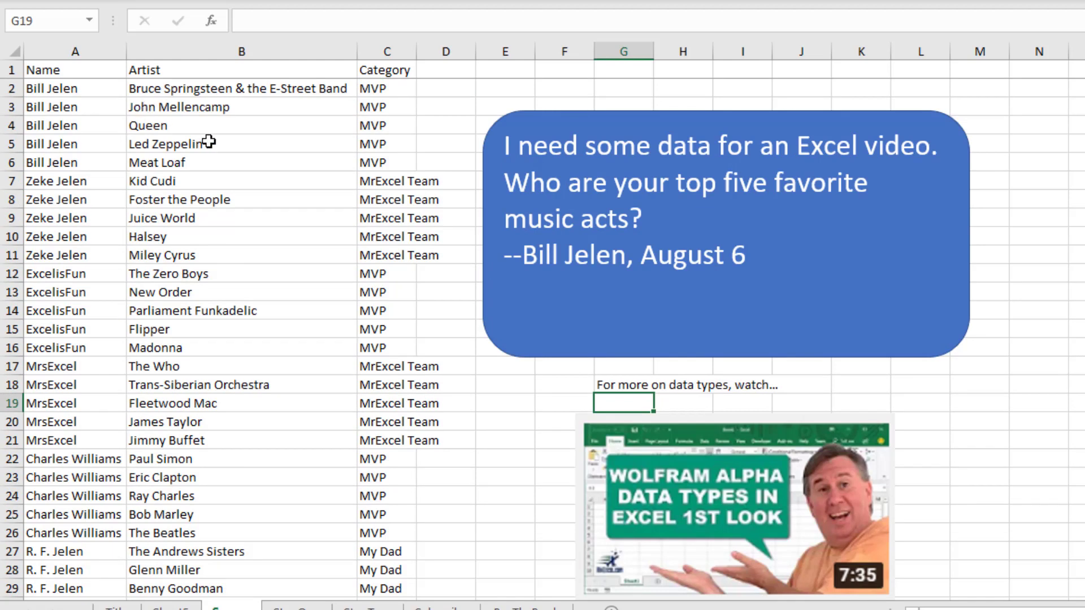
click(216, 95)
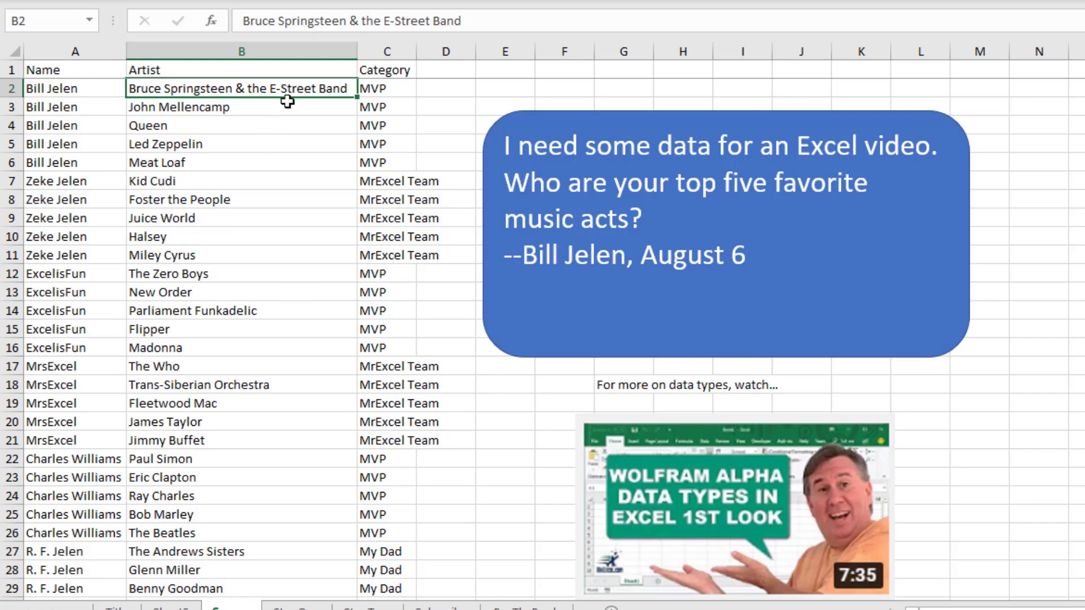
drag(286, 89, 283, 105)
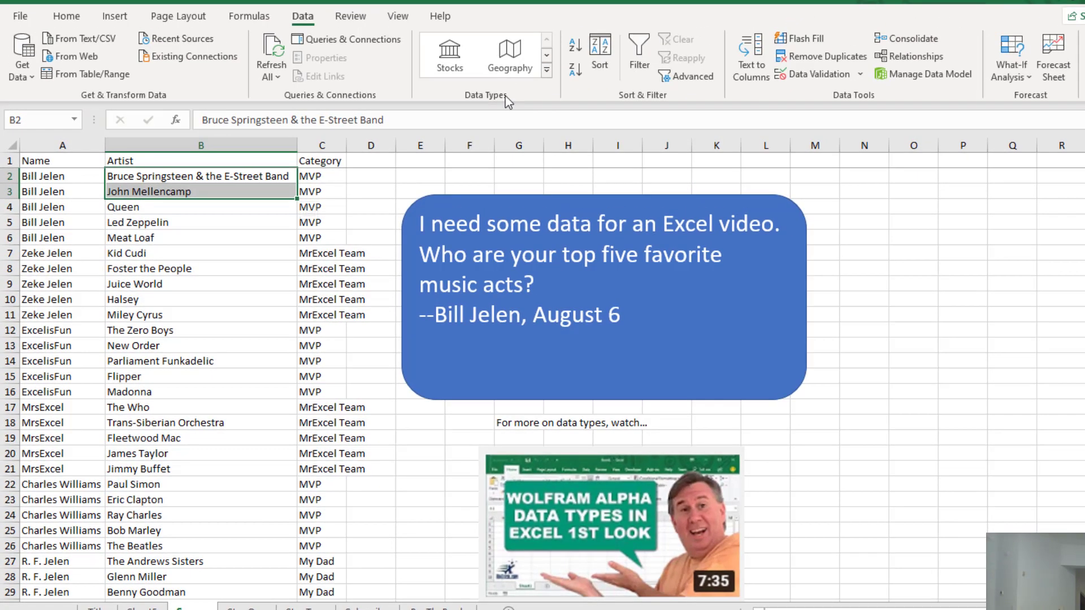
Apply the Automatic data type to B2:B3, matching B2 to Bruce Springsteen & The E Street Band.
click(548, 73)
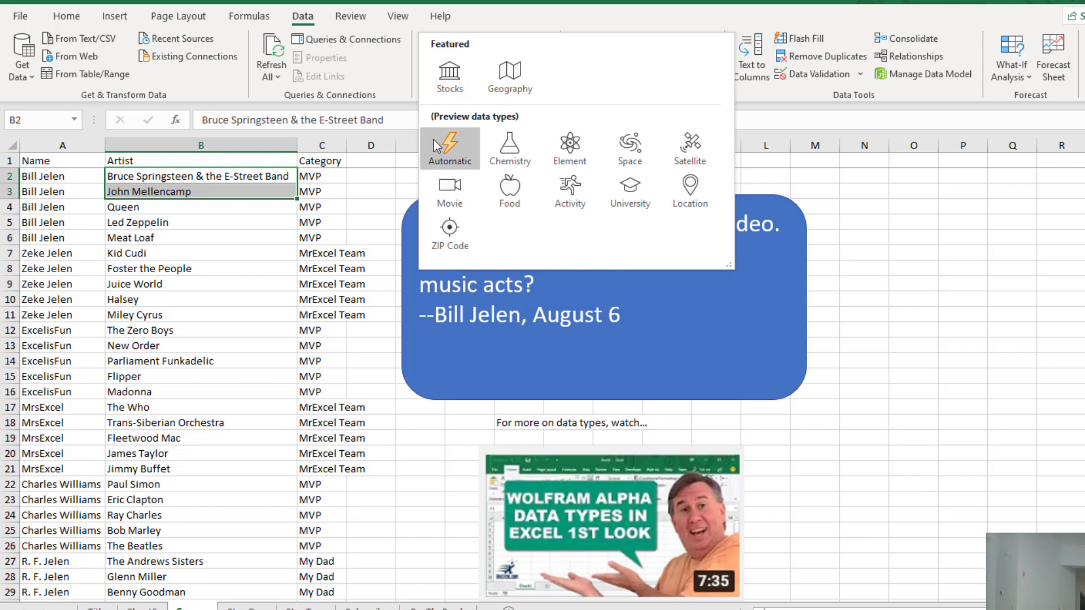
click(452, 148)
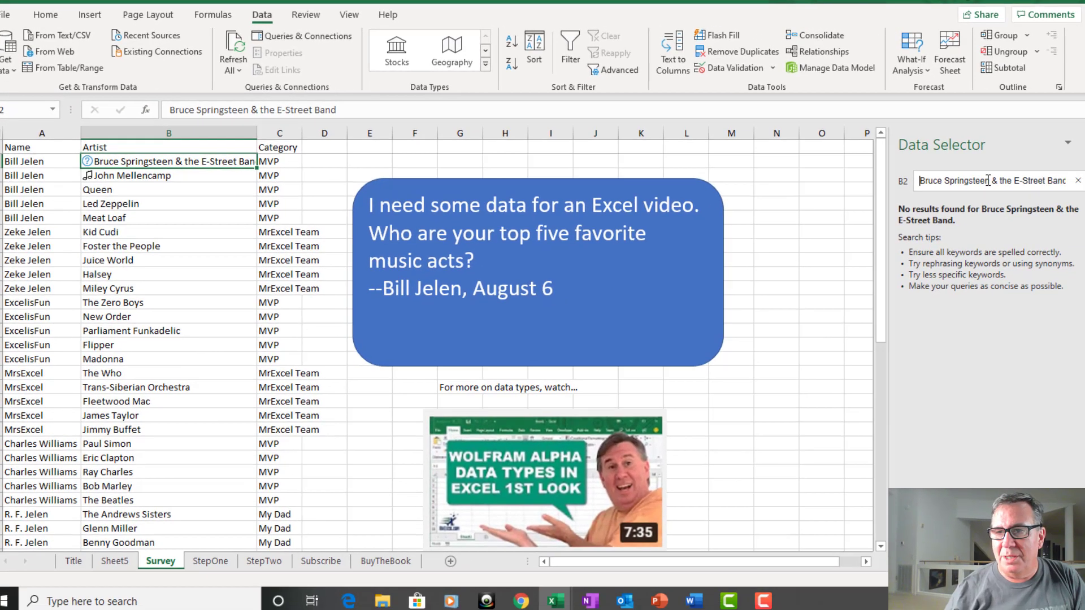
drag(1079, 195, 1084, 194)
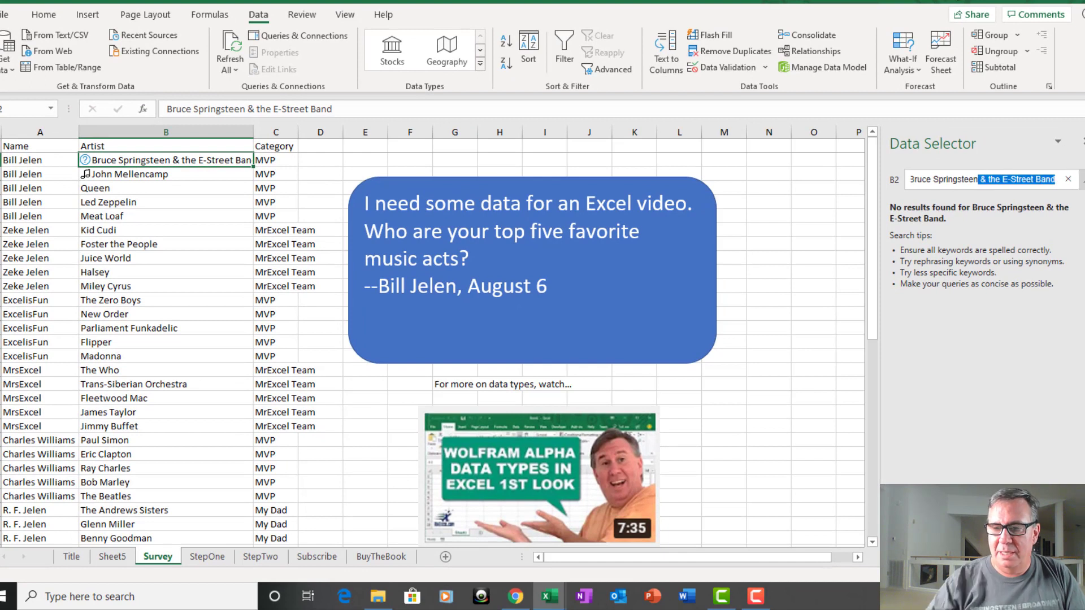
key(BackSpace)
key(Return)
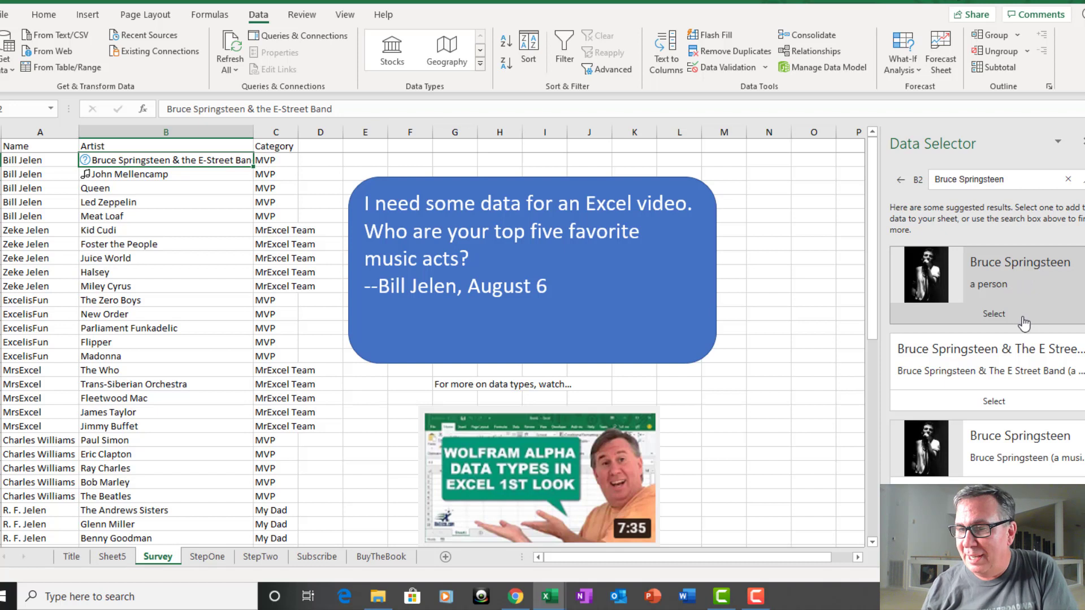
click(994, 401)
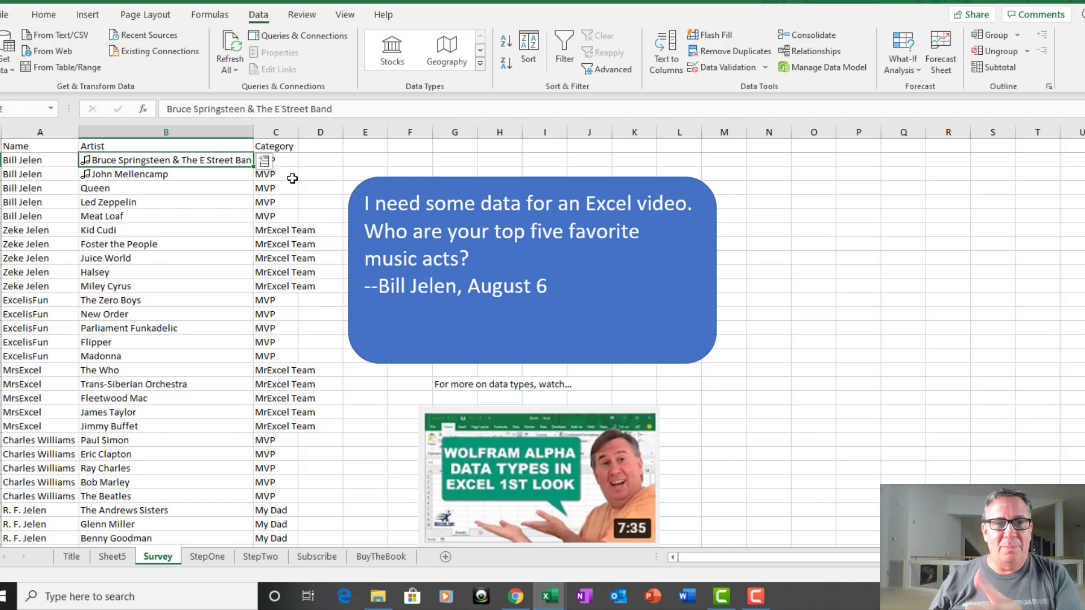
Enter =B2.[Wolfram Language entity type] in D2 and fill it down to D3.
key(Right)
key(Right)
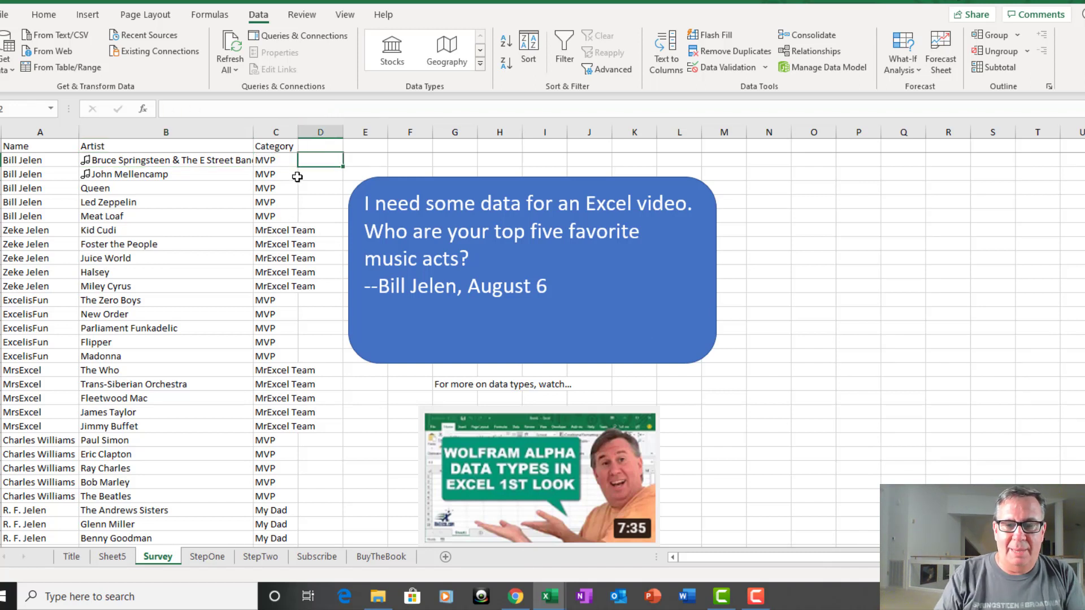
text(=)
key(Left)
key(Left)
text(.)
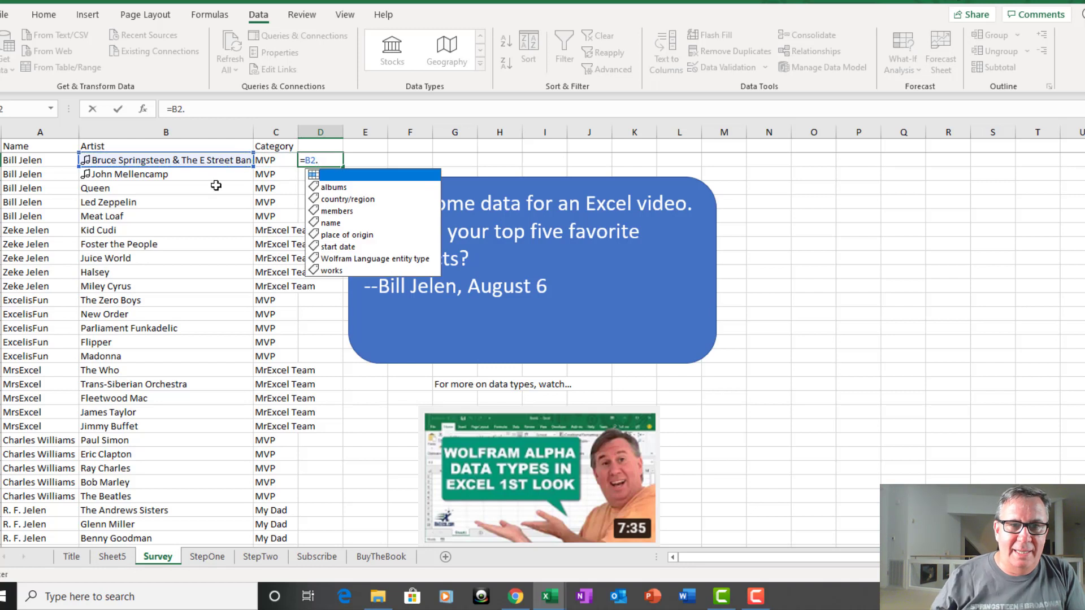
double_click(405, 258)
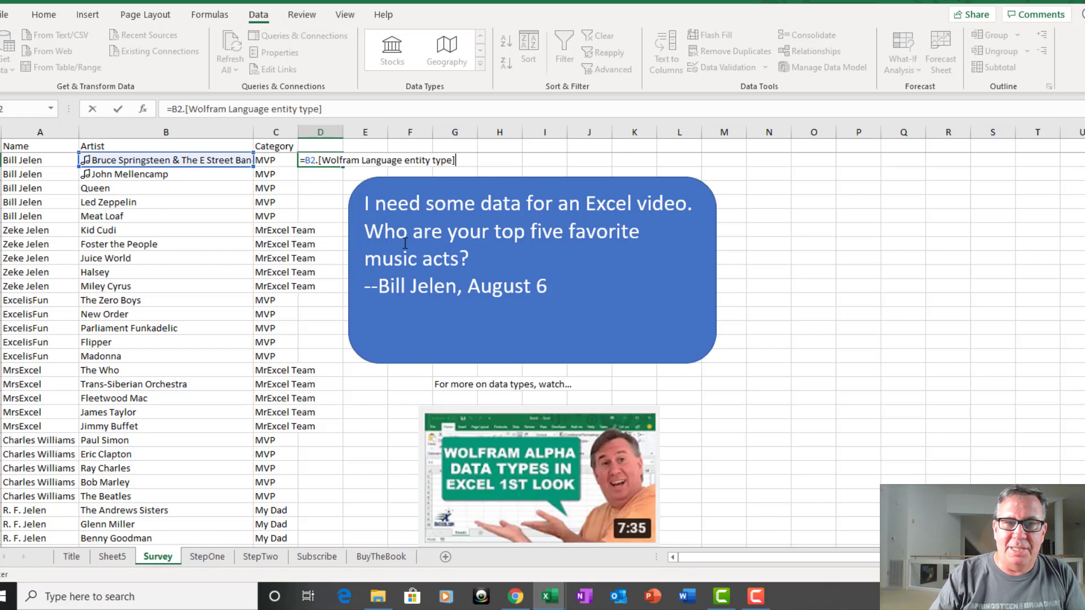
key(ctrl+Return)
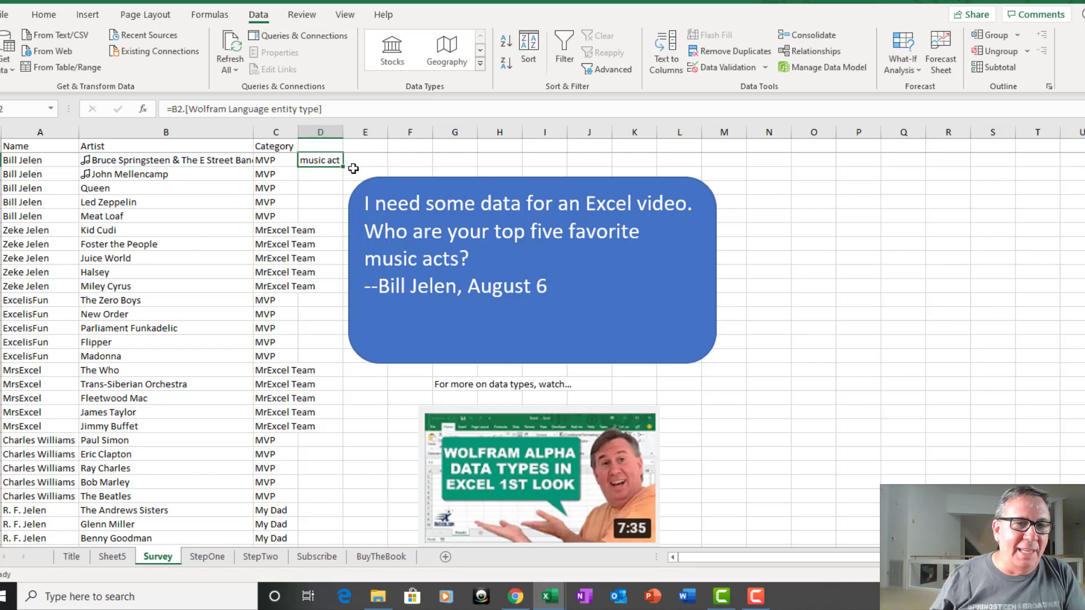
drag(344, 167, 339, 181)
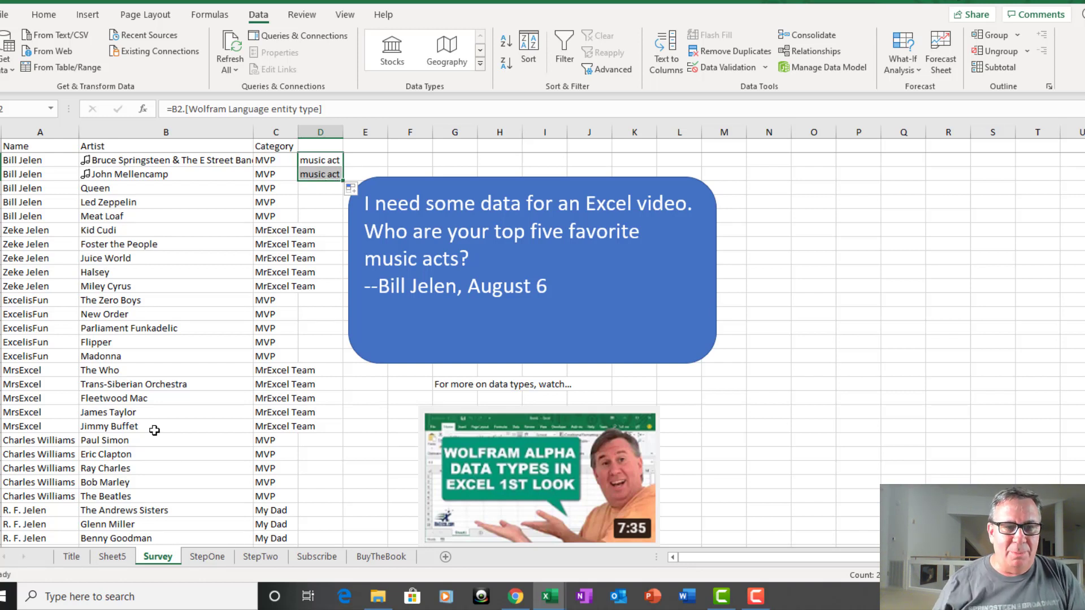
Switch to the StepOne sheet and scroll through its artist table.
click(207, 557)
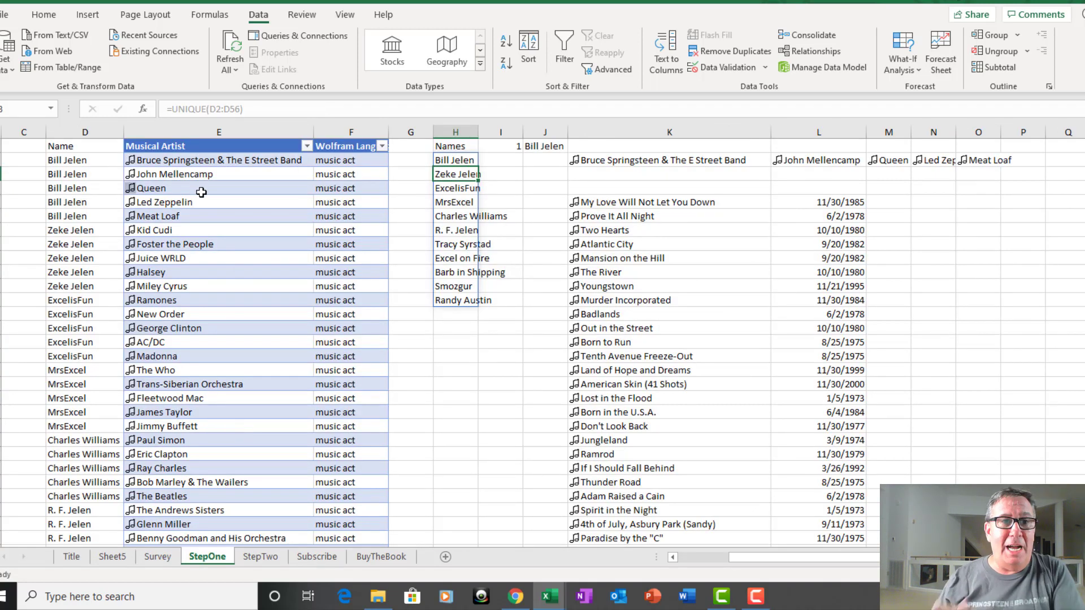
scroll(201, 192, down, 5)
scroll(196, 213, down, 3)
scroll(198, 220, up, 7)
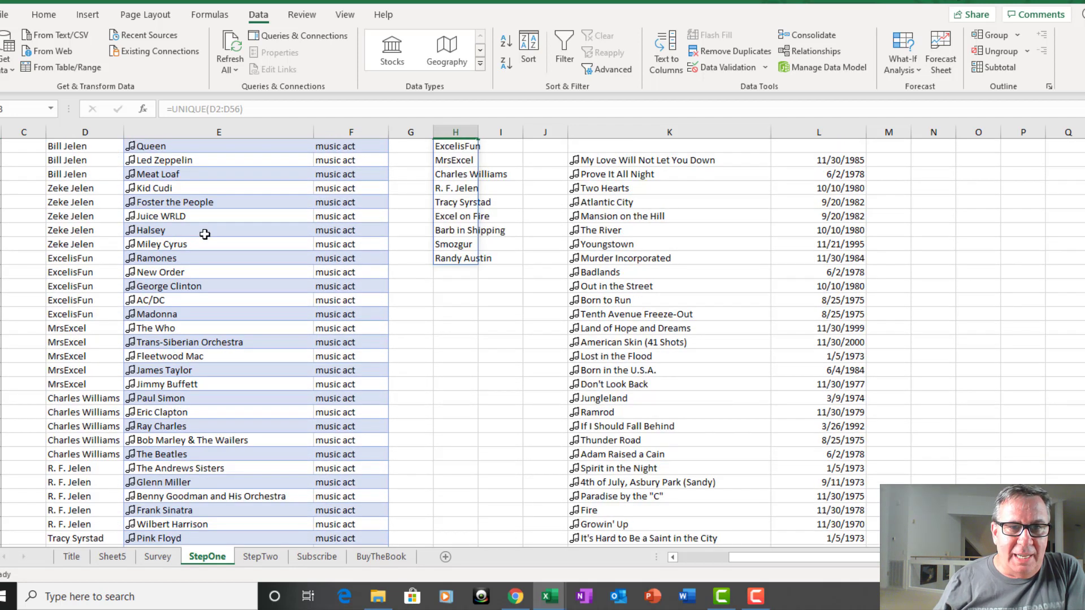
scroll(205, 234, up, 1)
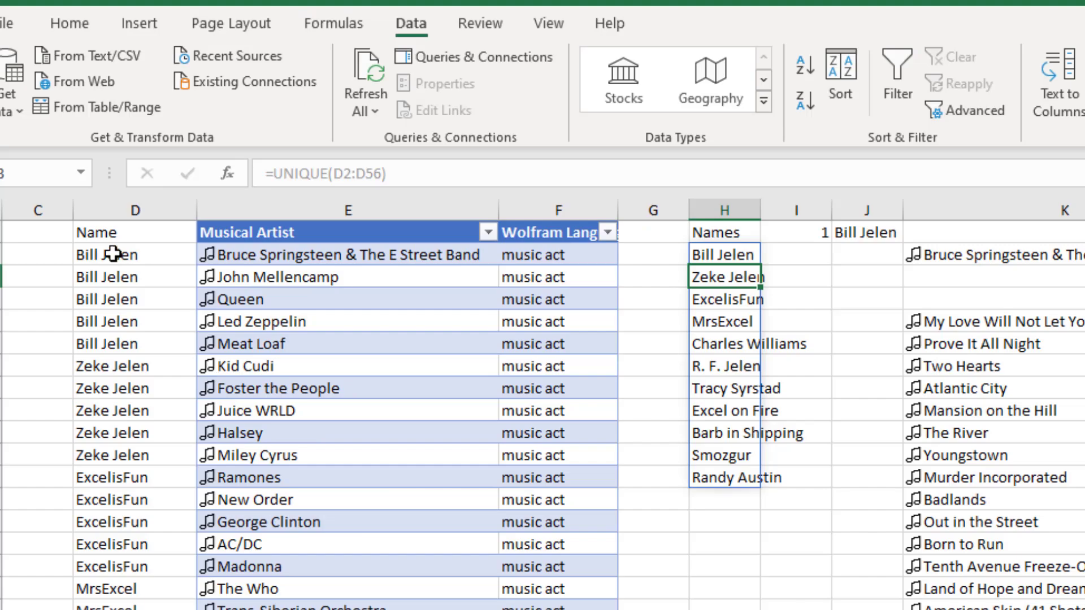
Inspect D2, H2's =UNIQUE(D2:D56) names list, I1, and J1's =INDEX(H2#,I1) formula.
click(73, 158)
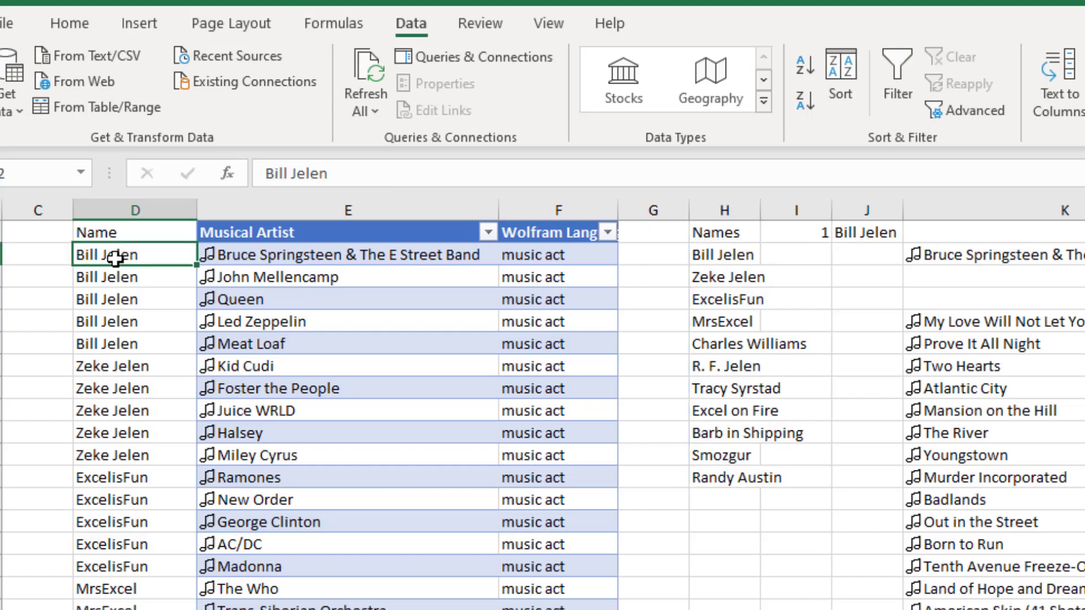
click(713, 256)
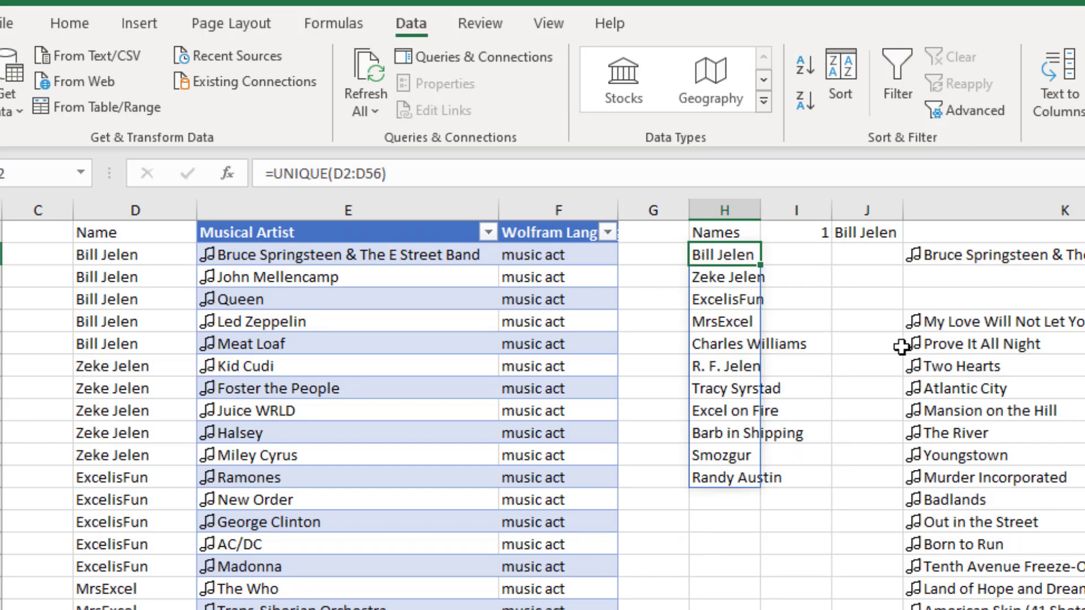
click(806, 236)
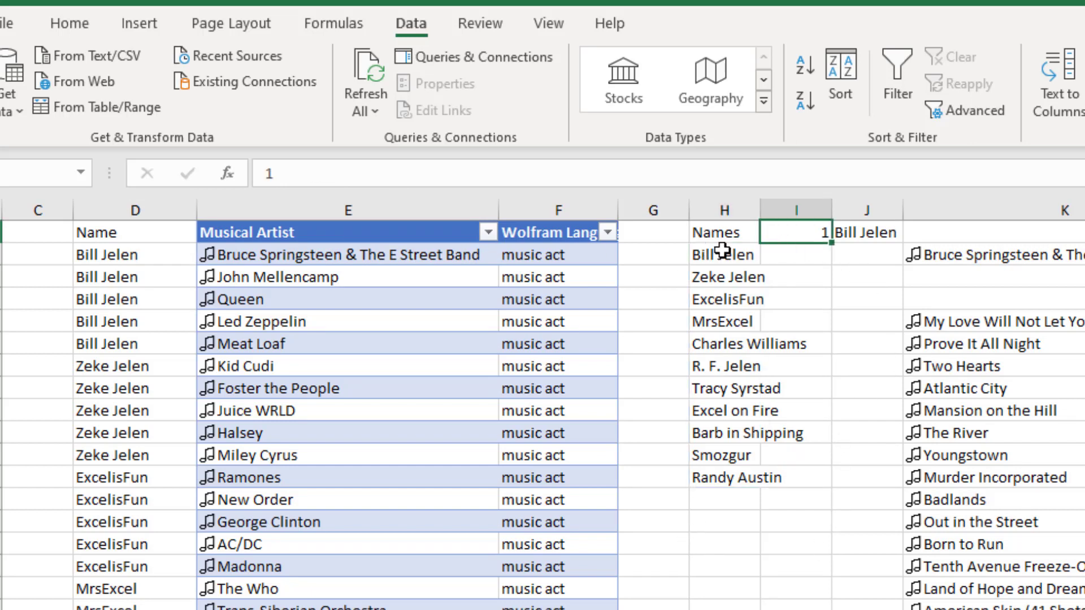
click(857, 239)
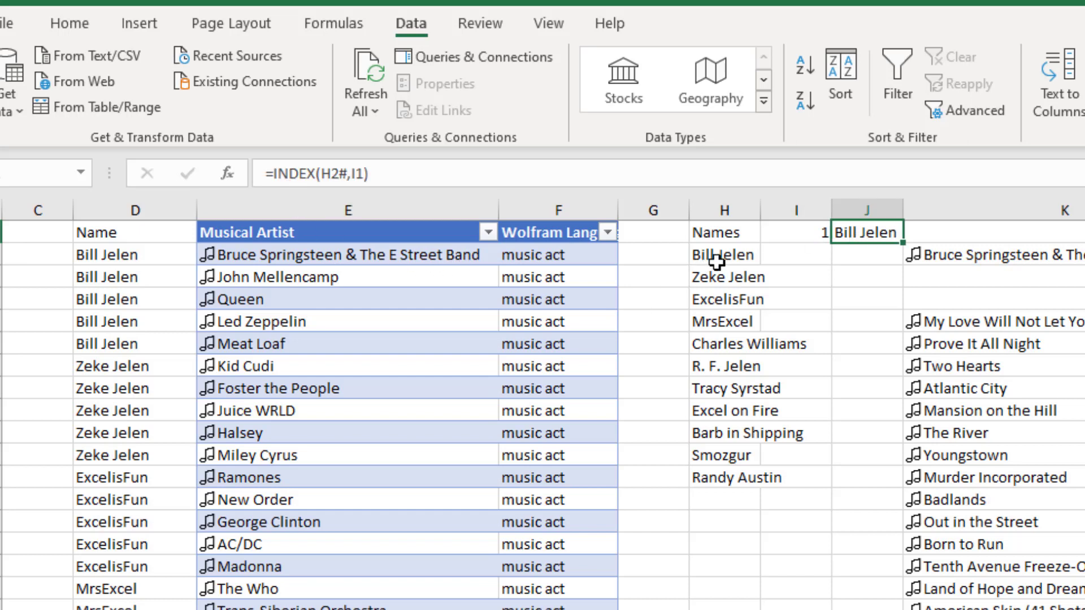
key(F2)
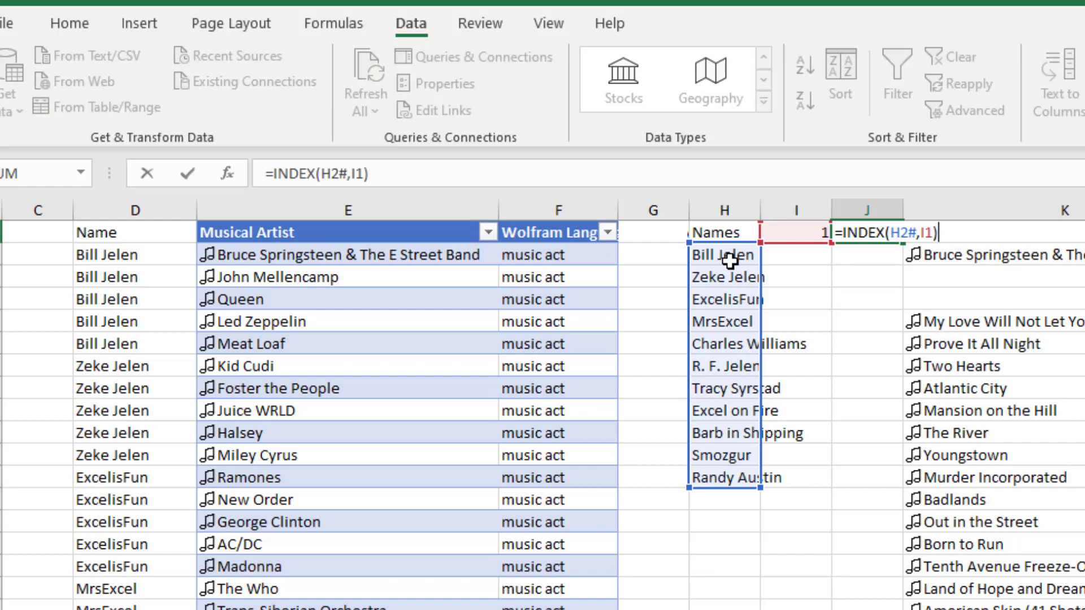
key(ctrl+Return)
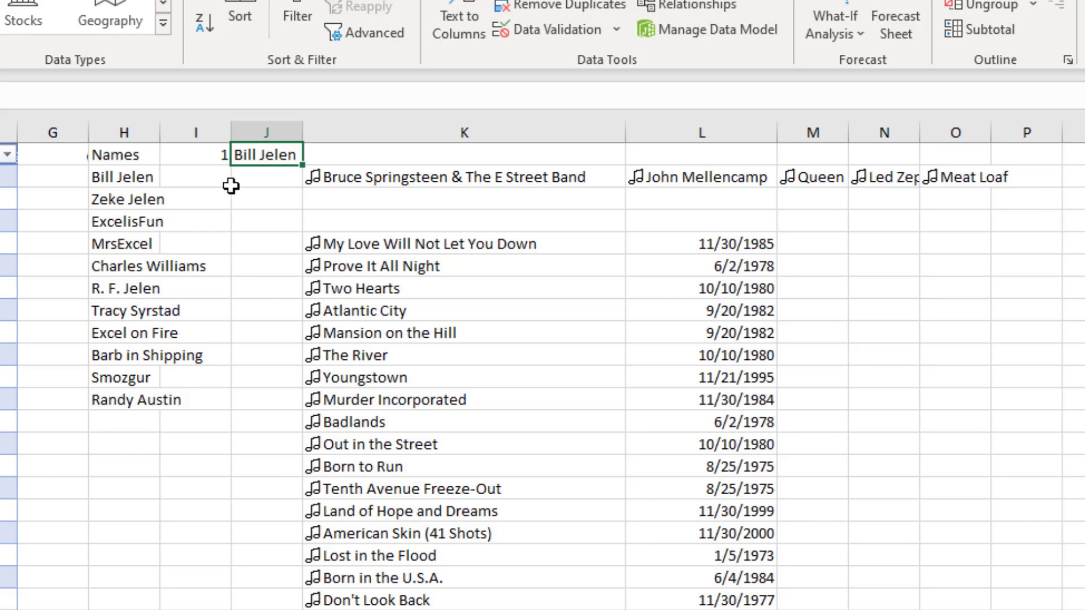
click(371, 177)
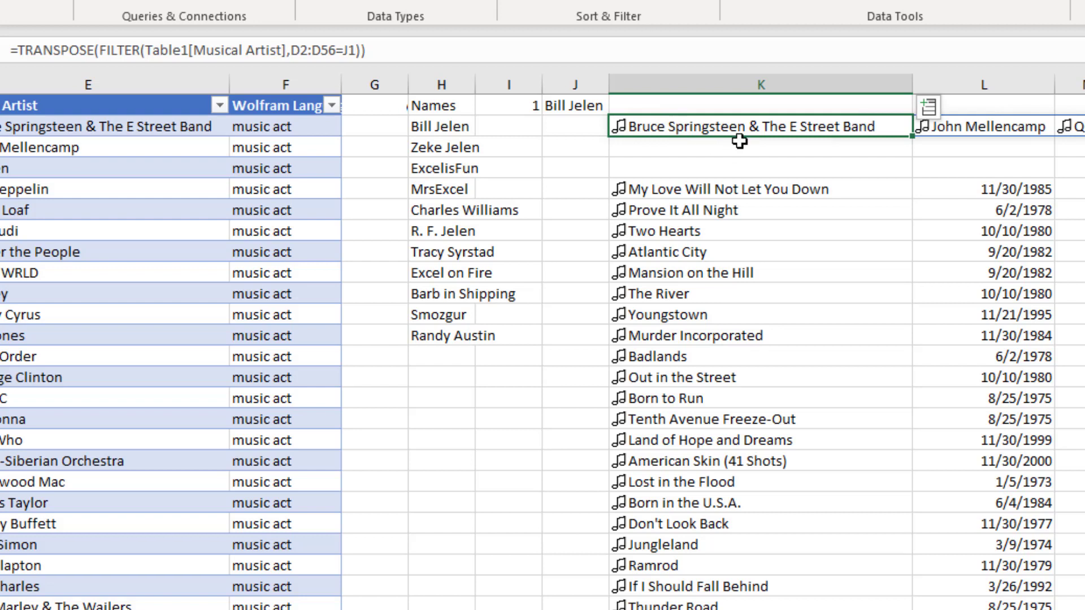
click(689, 191)
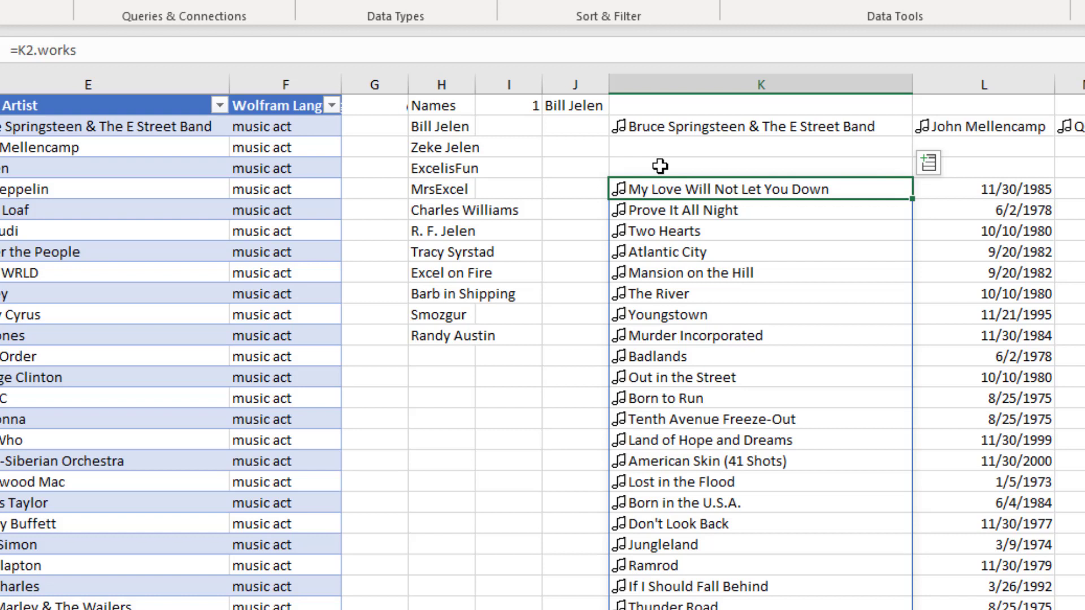
key(Down)
key(Down)
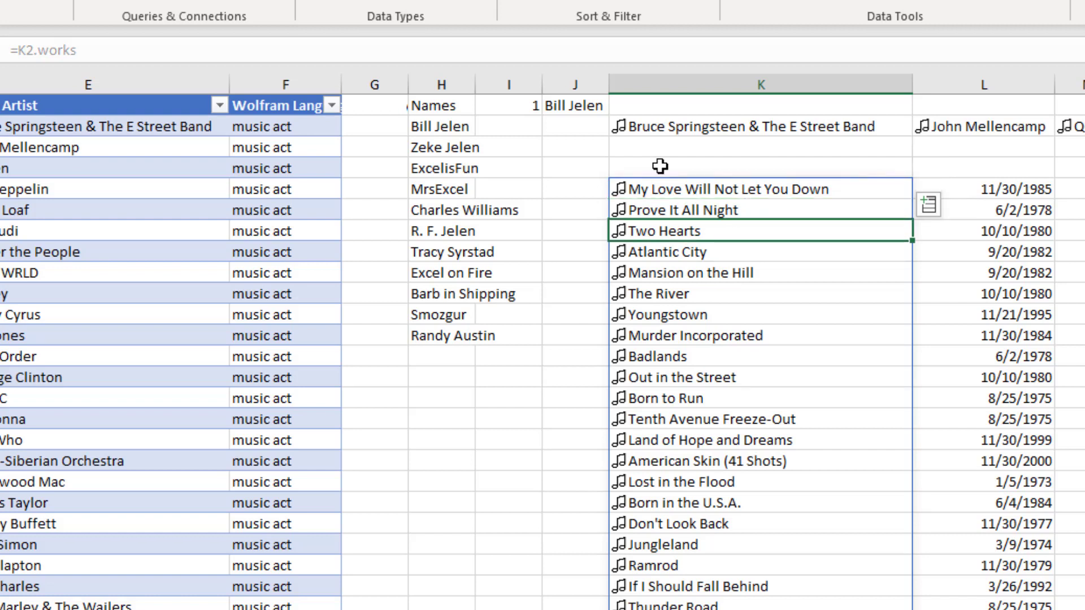
scroll(660, 167, down, 15)
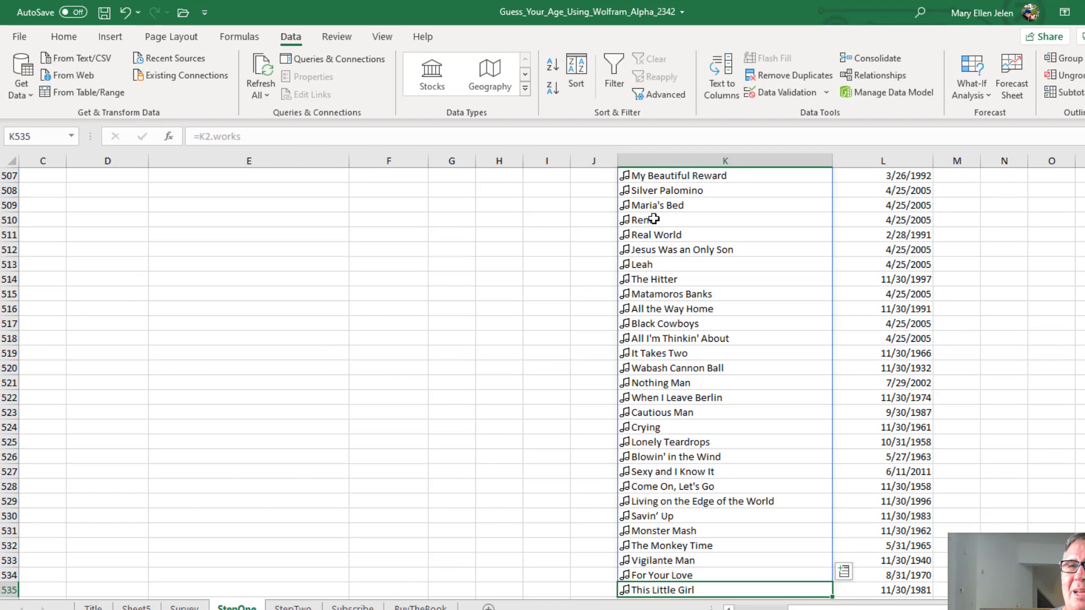
key(ctrl+Up)
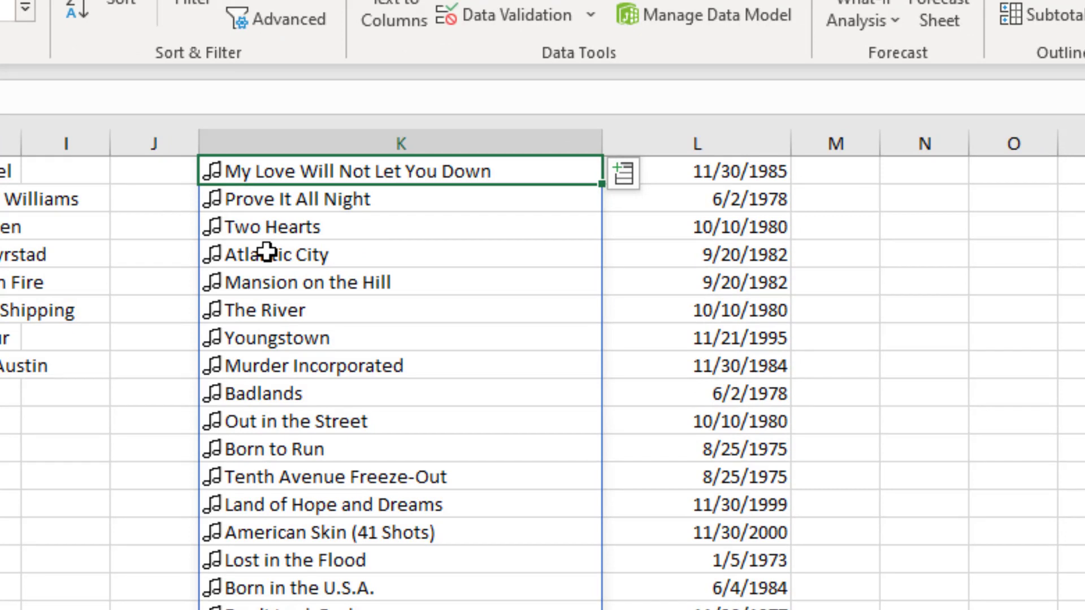
scroll(267, 251, up, 1)
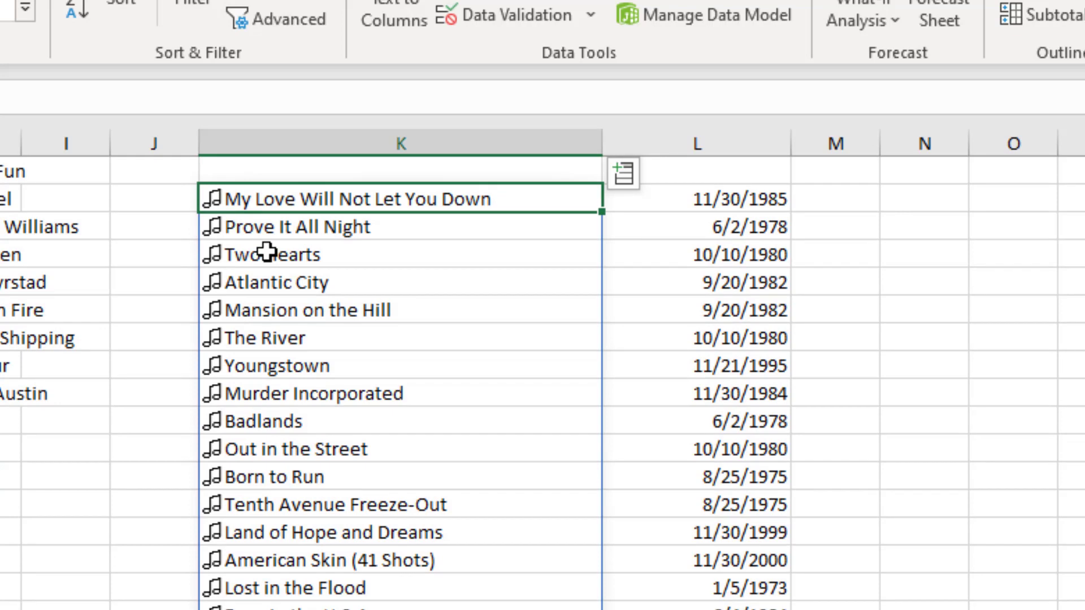
key(Right)
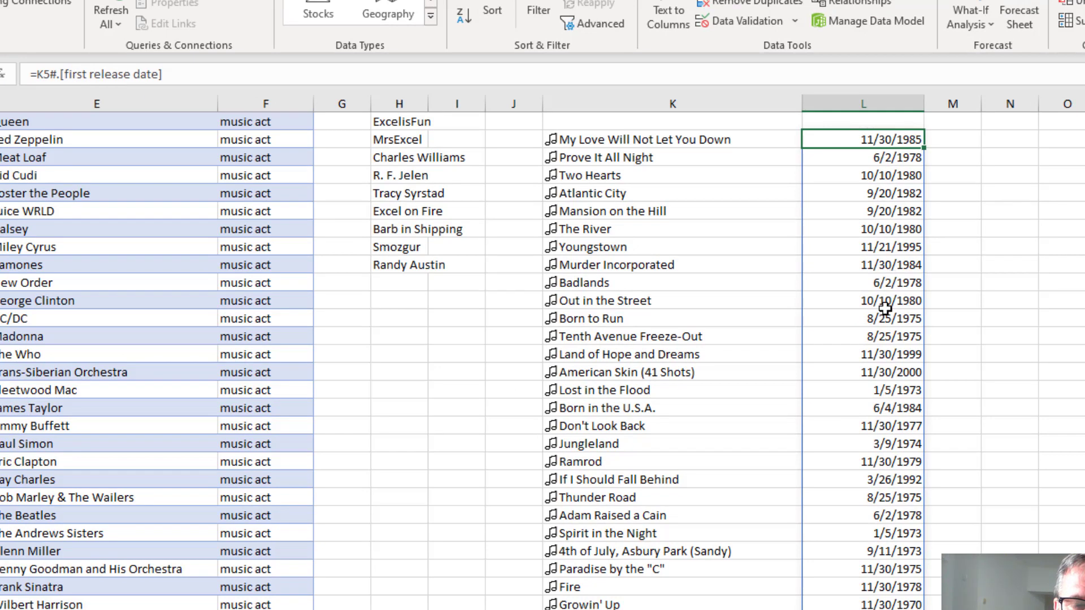
Inspect the song-list formula in K5 and the first-release-date formula in L5.
scroll(884, 310, up, 1)
scroll(884, 310, up, 1)
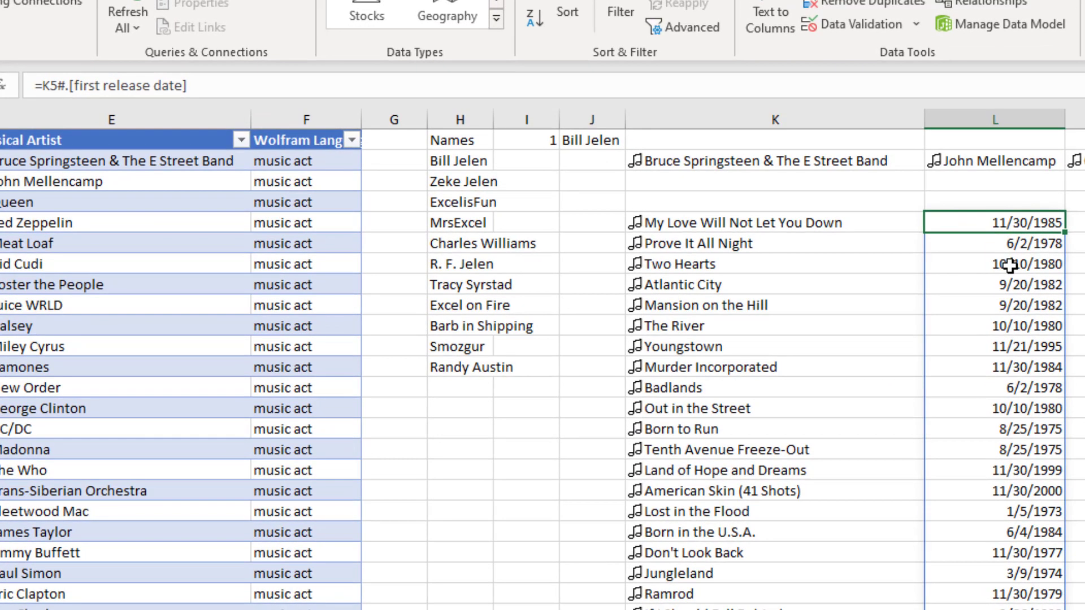
click(767, 220)
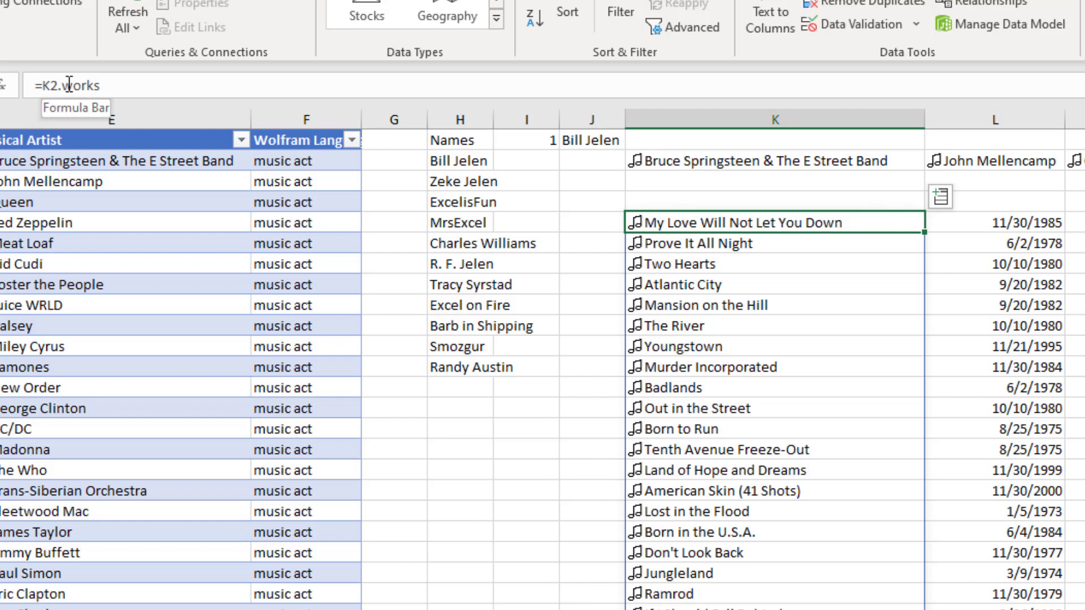
click(984, 226)
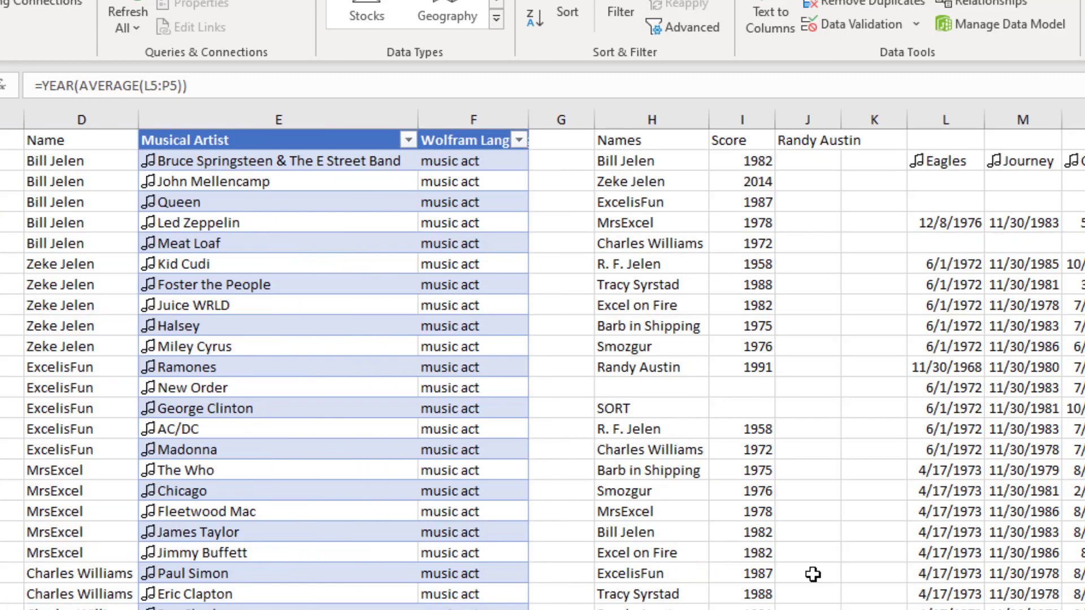
click(949, 264)
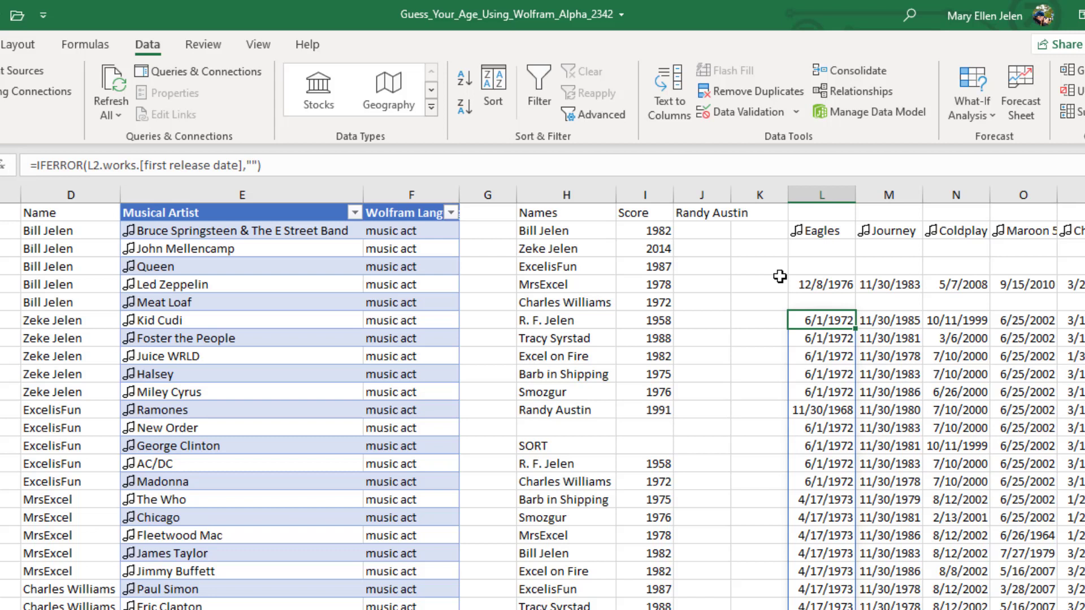
key(Up)
key(Up)
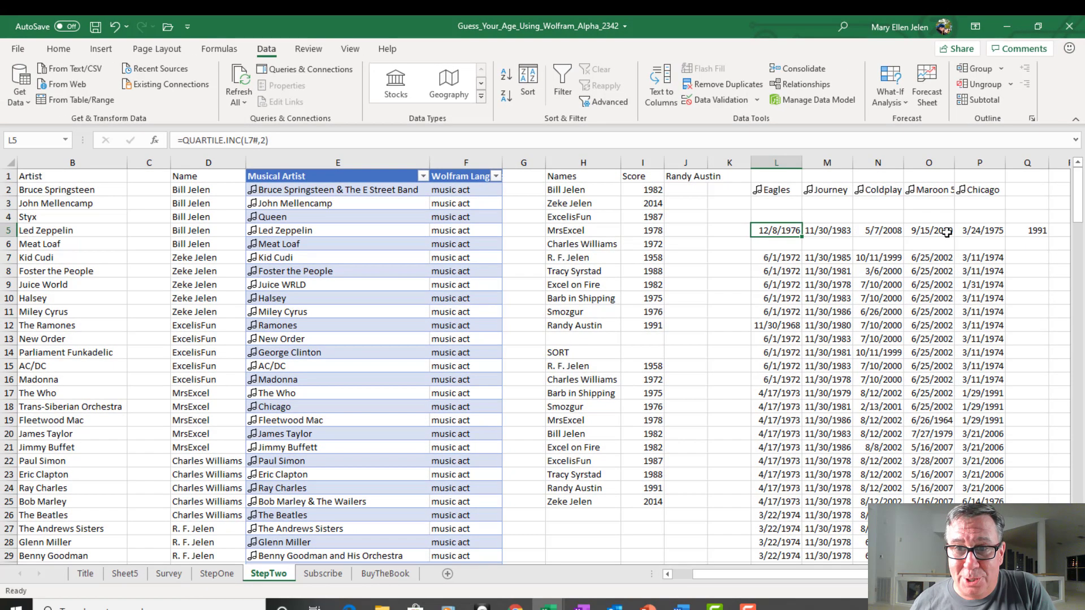
Check Q5's =YEAR(AVERAGE(L5:P5)) score, select I2, and bring up What-If Analysis.
click(1036, 232)
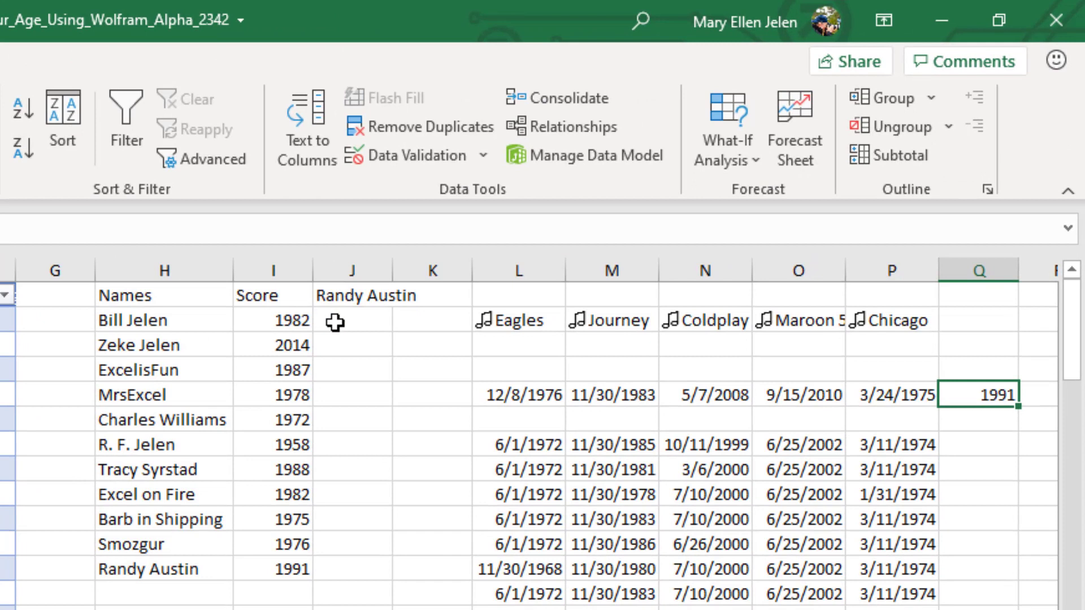
click(301, 321)
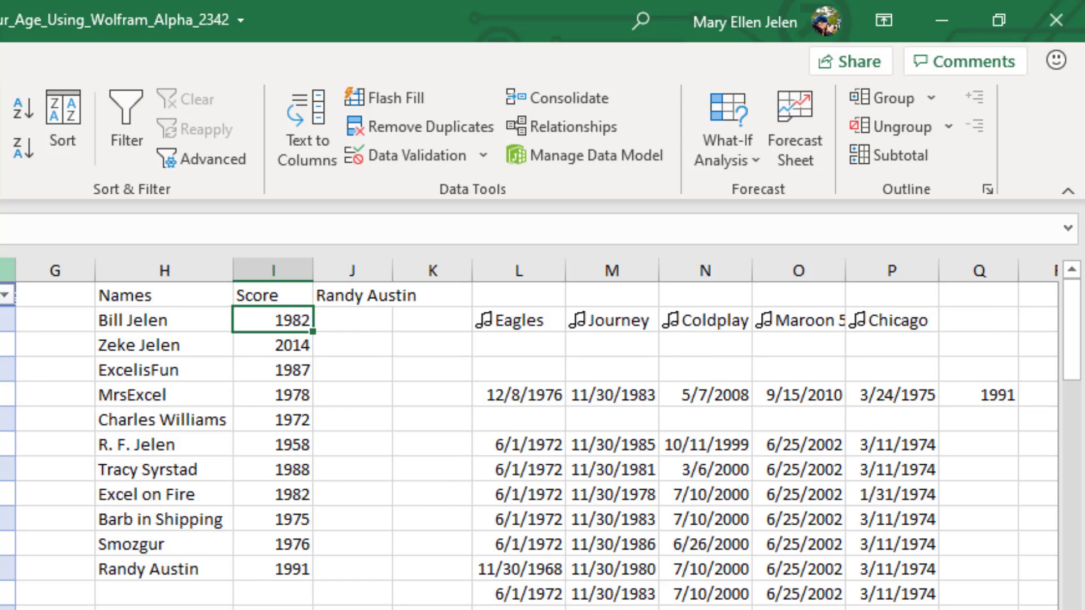
click(728, 165)
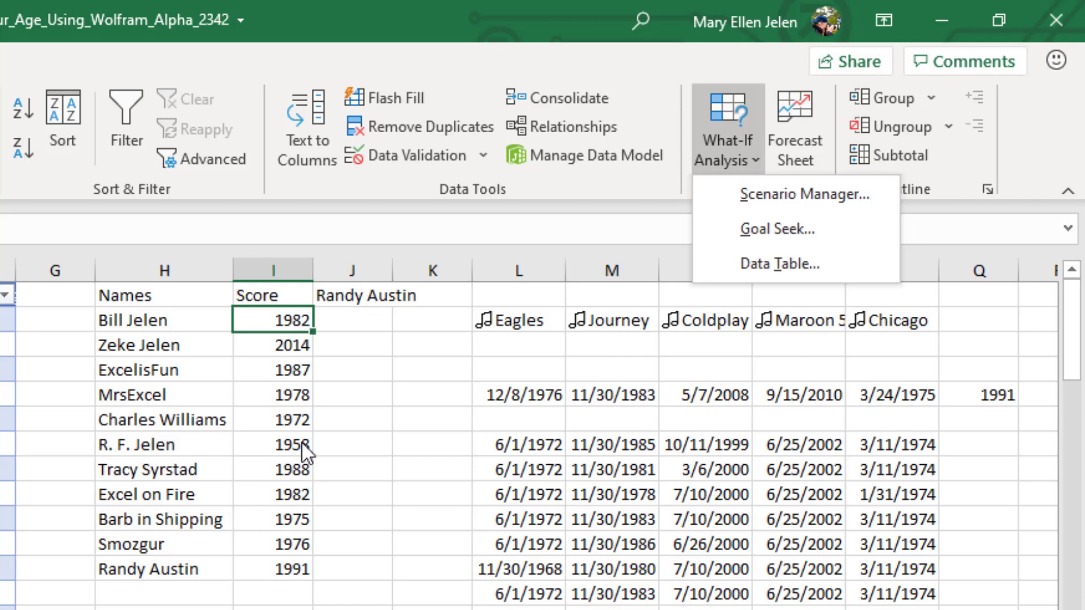
Dismiss What-If Analysis and review H14's =SORT(H2:I12,2,1) ranking of scores from 1958 to 2014.
key(Escape)
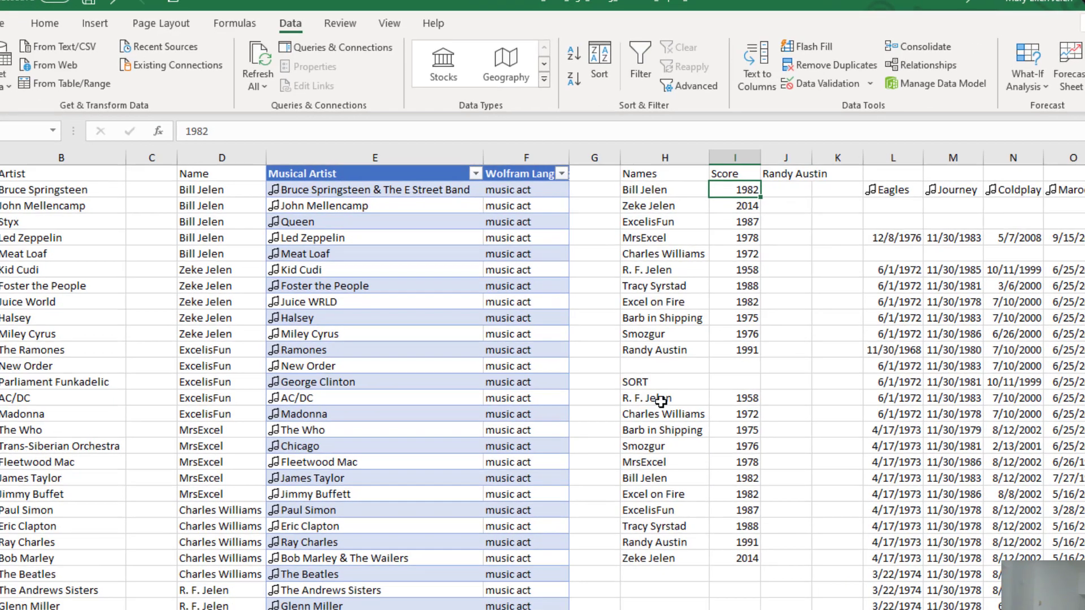
click(661, 401)
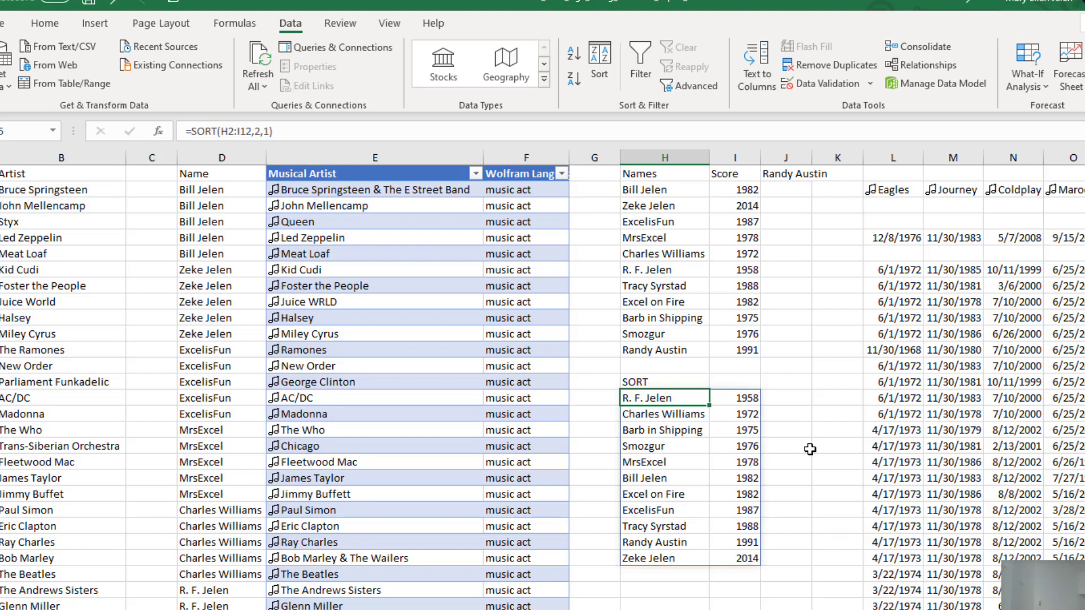
scroll(810, 449, down, 2)
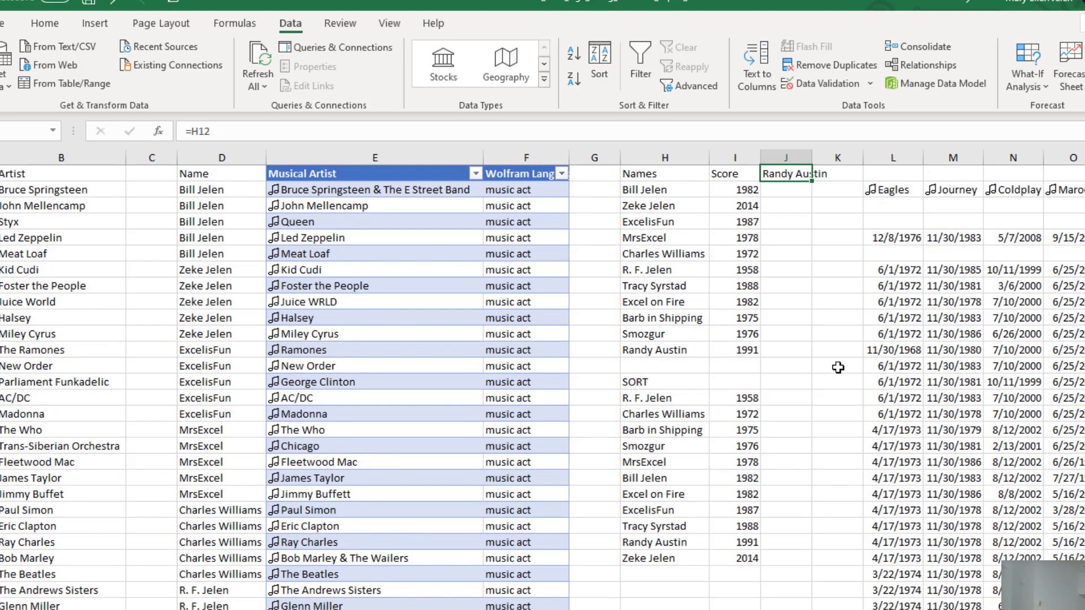
Change J1 to =H4 and inspect the Ramones release-date spill behind the 1987 score.
key(Delete)
text(=H4)
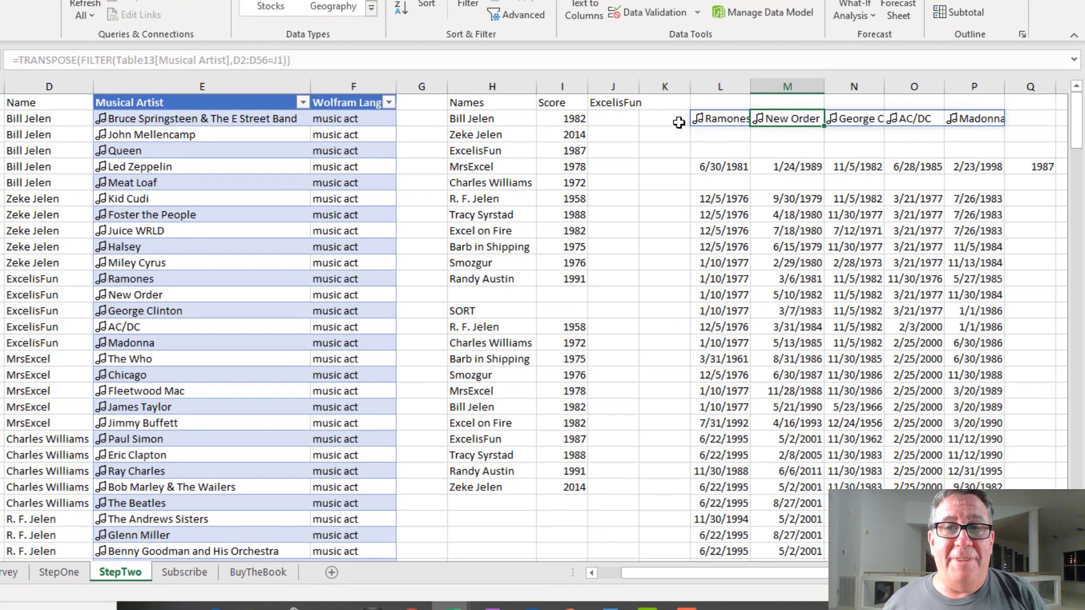
click(734, 229)
key(ctrl+Down)
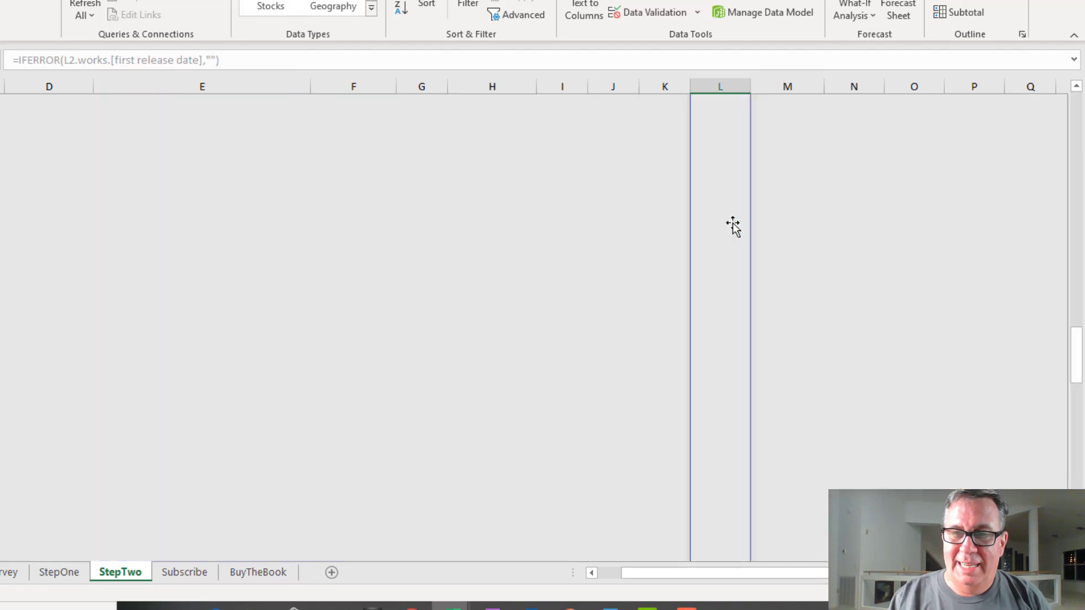
key(ctrl+Up)
key(ctrl+Up)
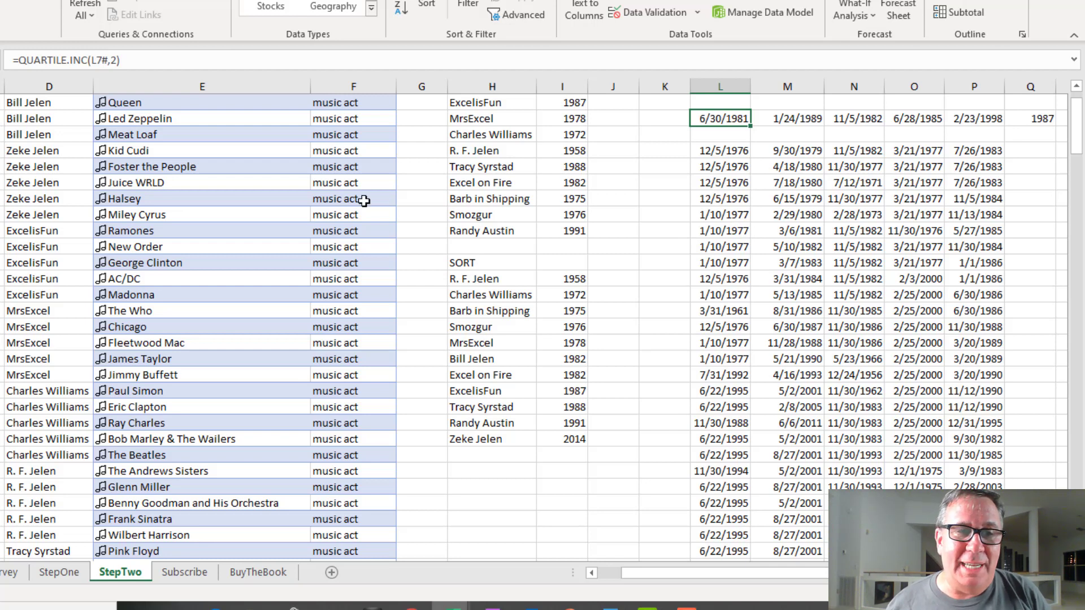
scroll(258, 219, up, 1)
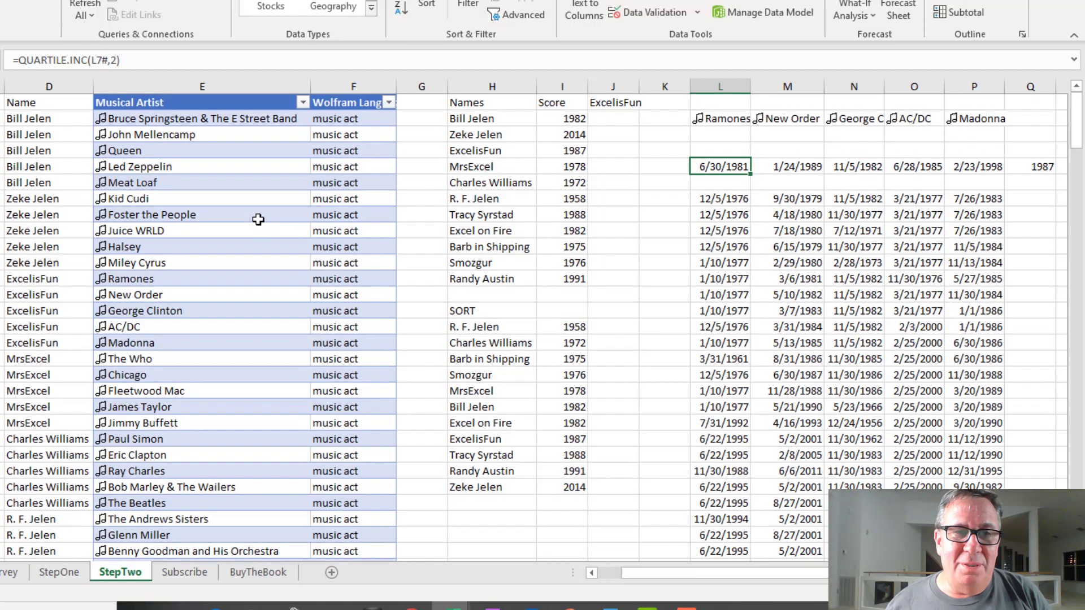
click(105, 122)
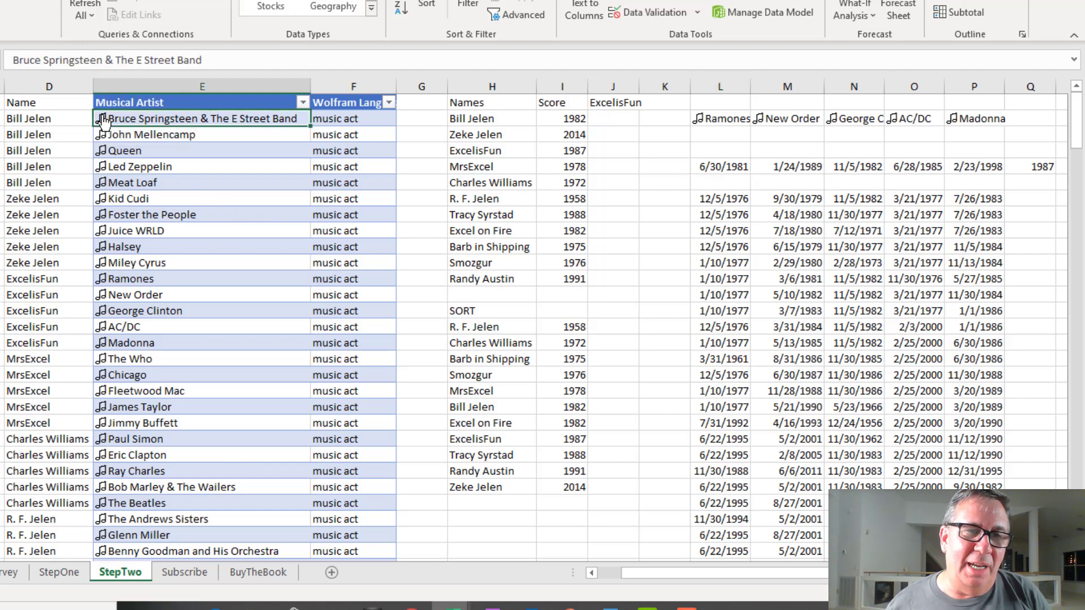
click(103, 119)
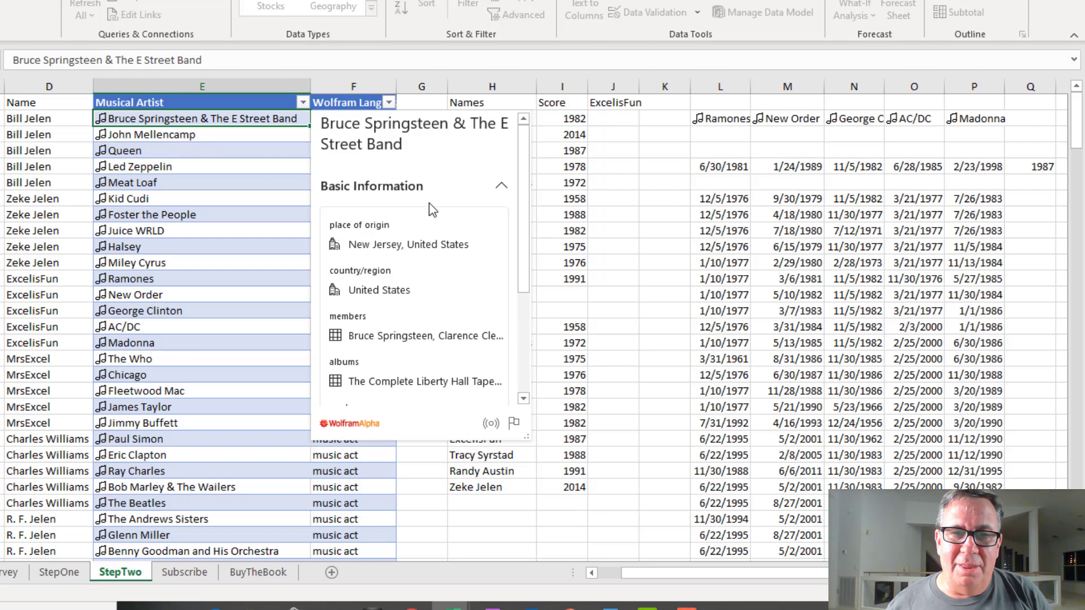
scroll(434, 242, down, 3)
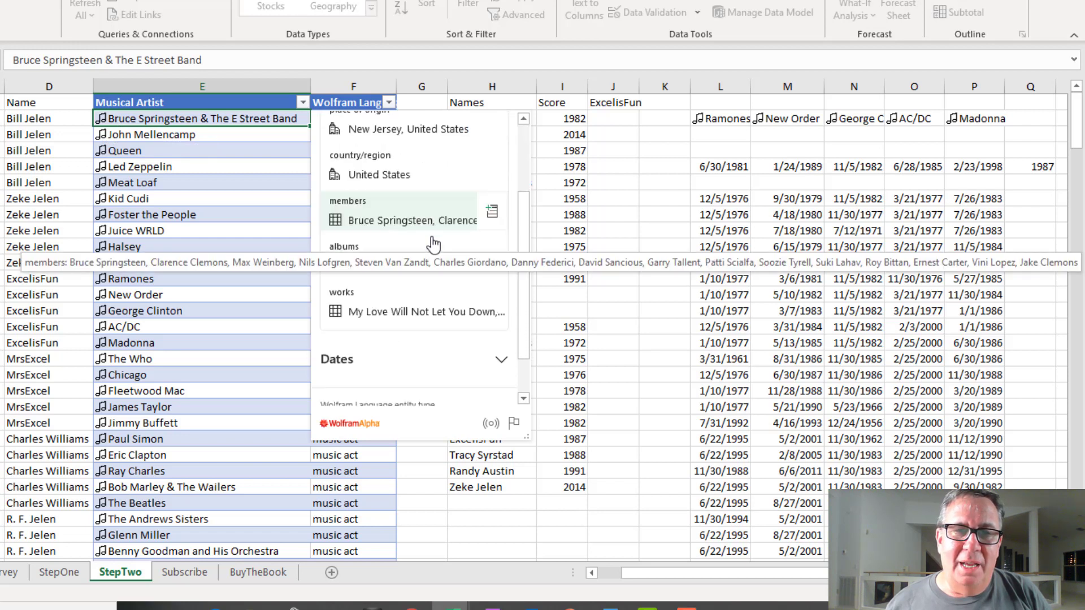
scroll(433, 245, down, 2)
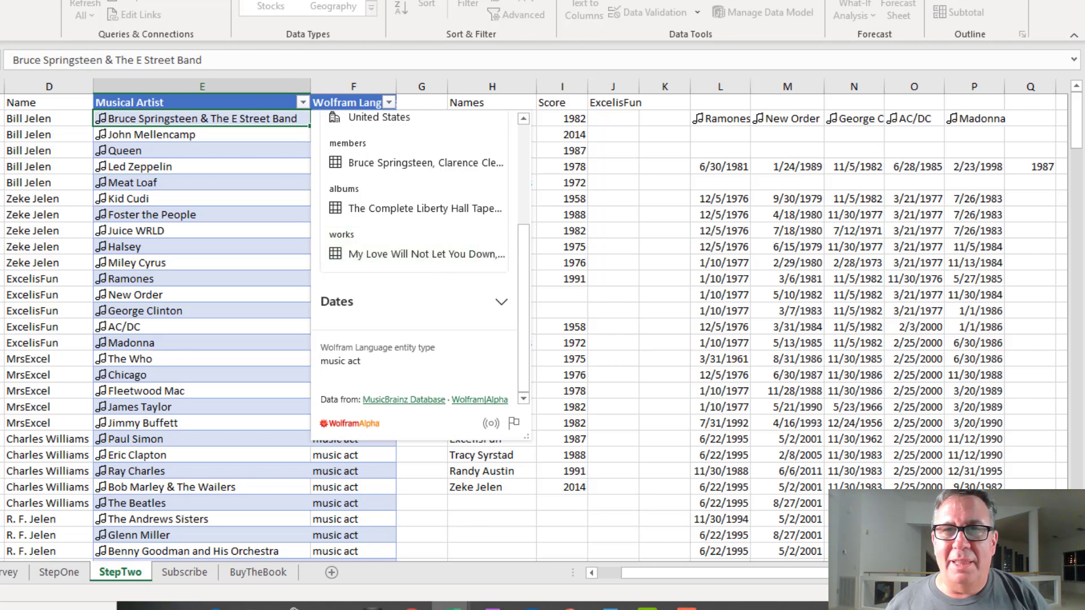
key(Escape)
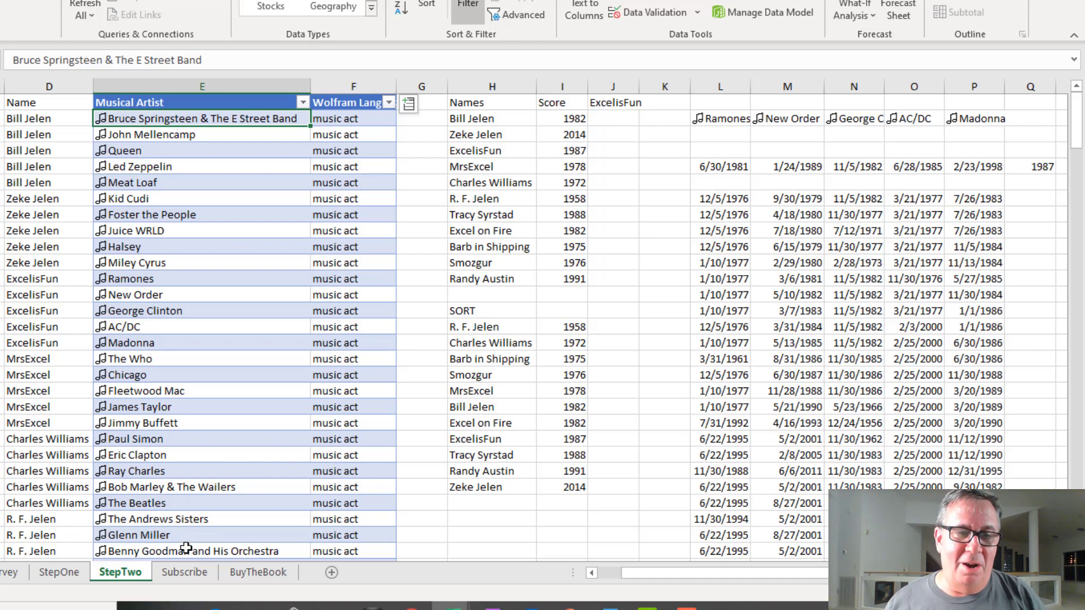
click(184, 572)
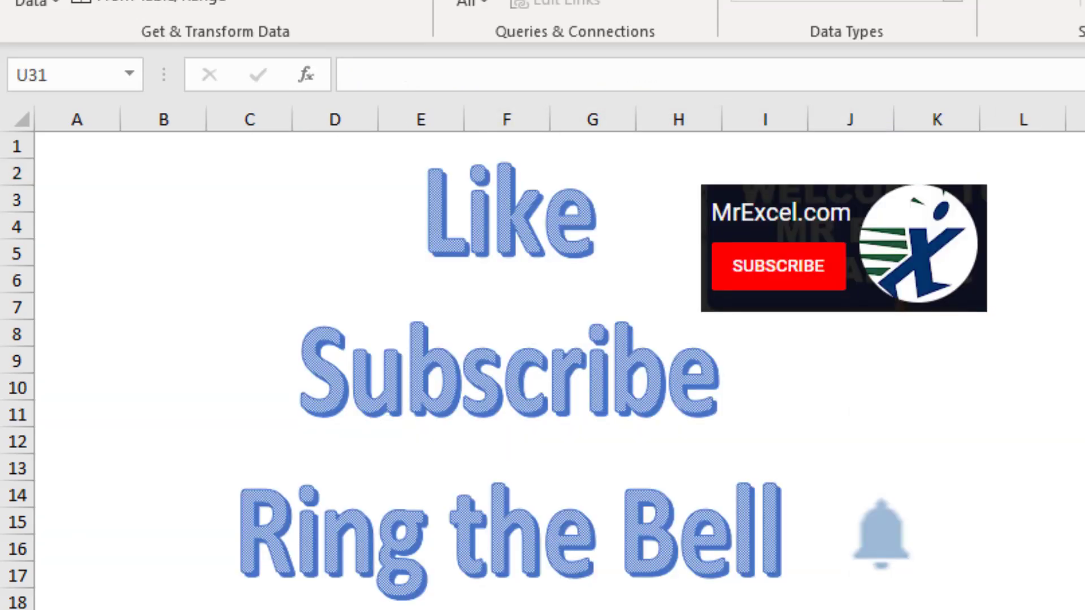